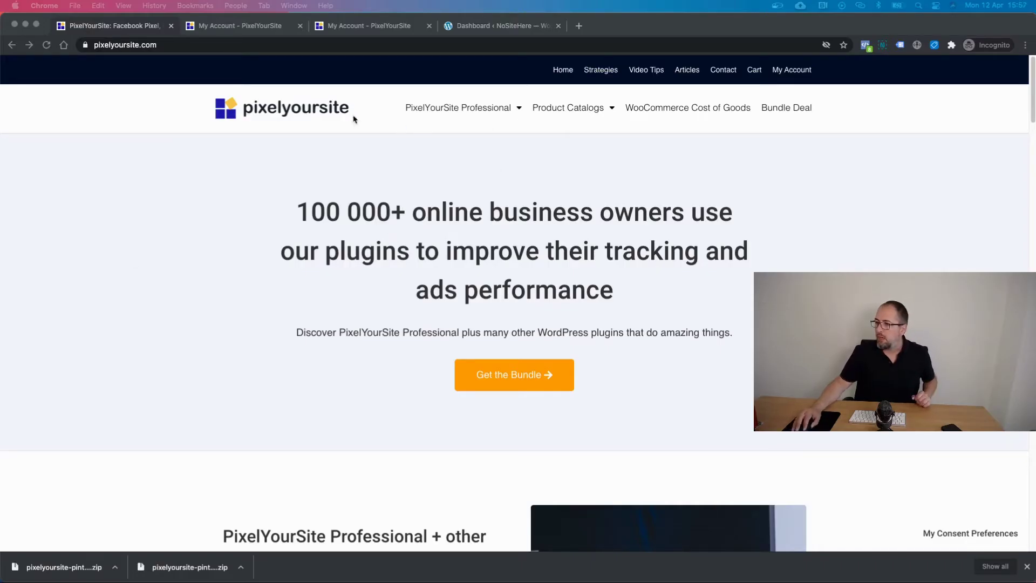
Open the PixelYourSite Professional product page and jump to its license pricing tiers.
left_click(454, 108)
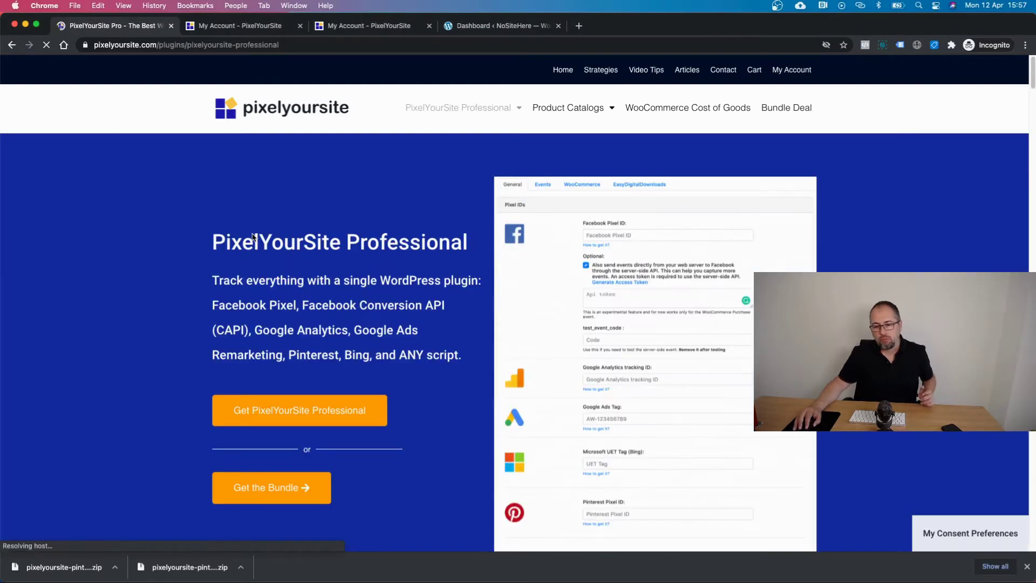
left_click(330, 415)
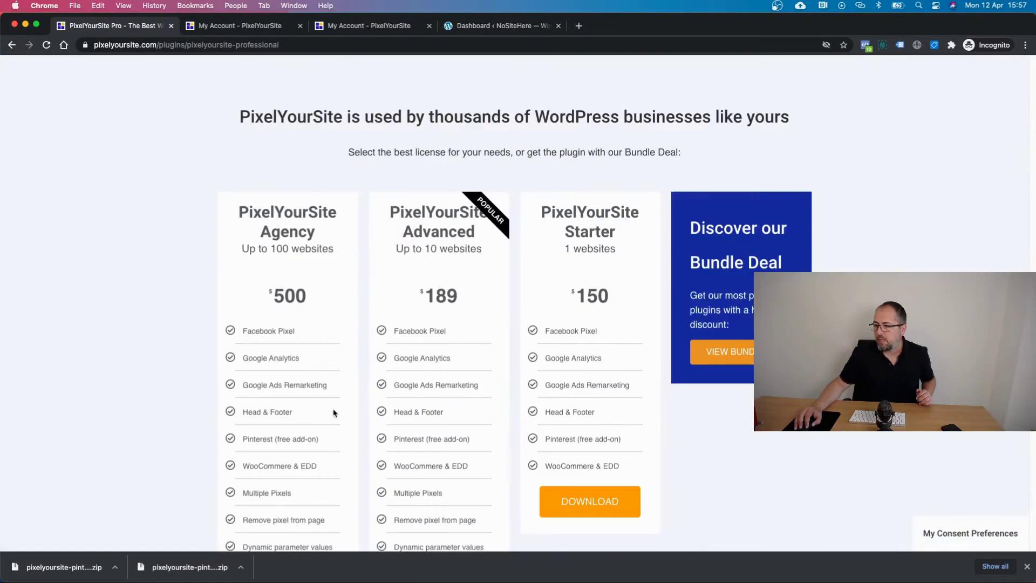
scroll(569, 278, "down", 4)
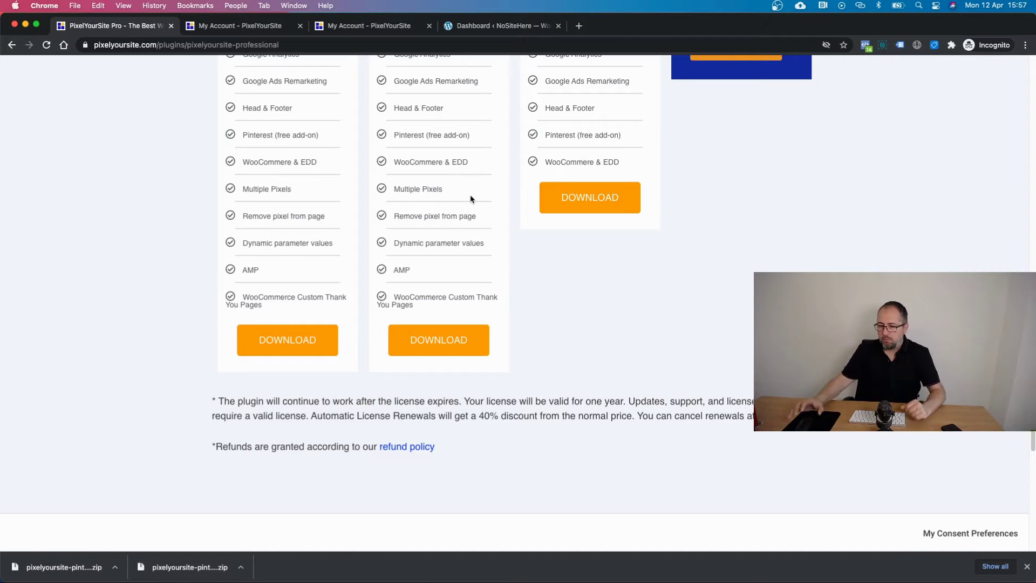
scroll(472, 199, "up", 4)
scroll(471, 200, "up", 10)
scroll(472, 200, "up", 10)
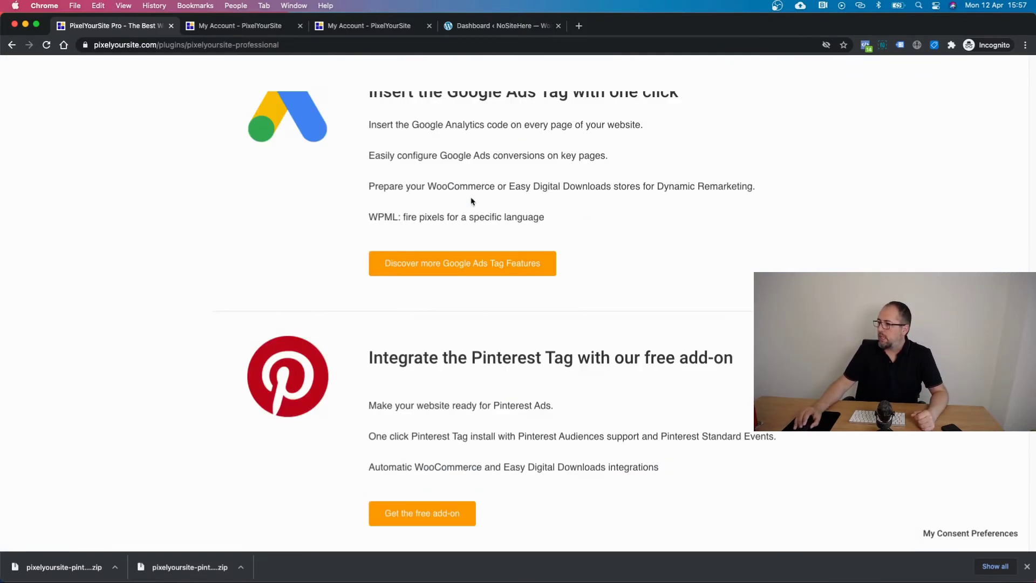
scroll(471, 200, "up", 10)
scroll(472, 199, "up", 10)
scroll(471, 199, "up", 10)
scroll(471, 199, "up", 10)
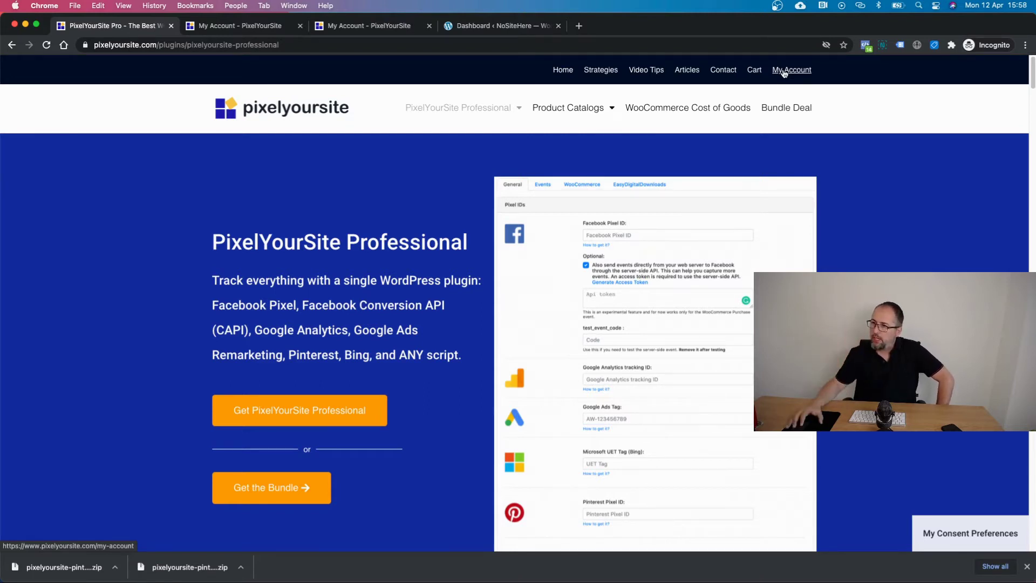
Switch to the My Account page and show the downloadable plugin files.
left_click(240, 25)
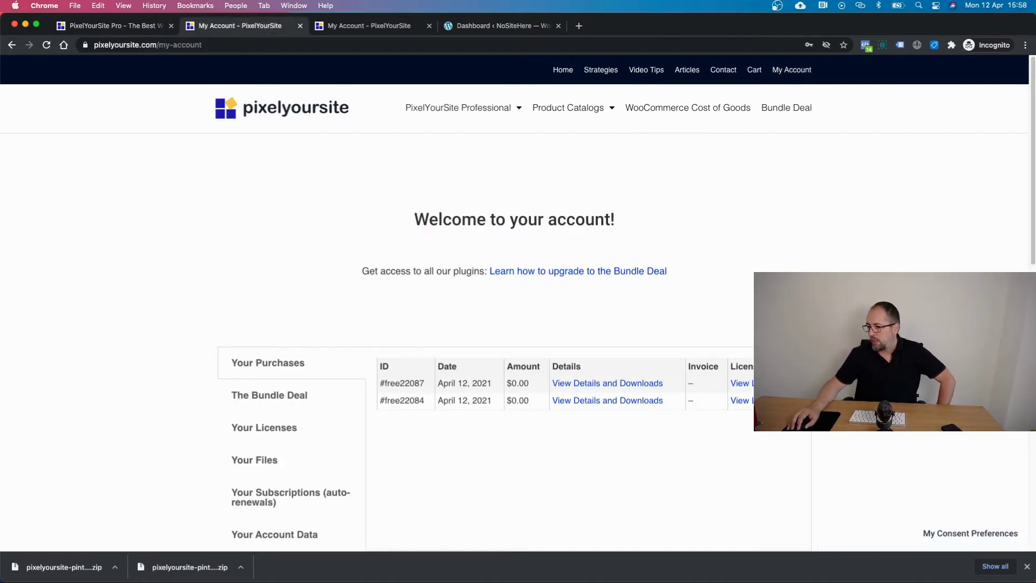
scroll(260, 268, "down", 4)
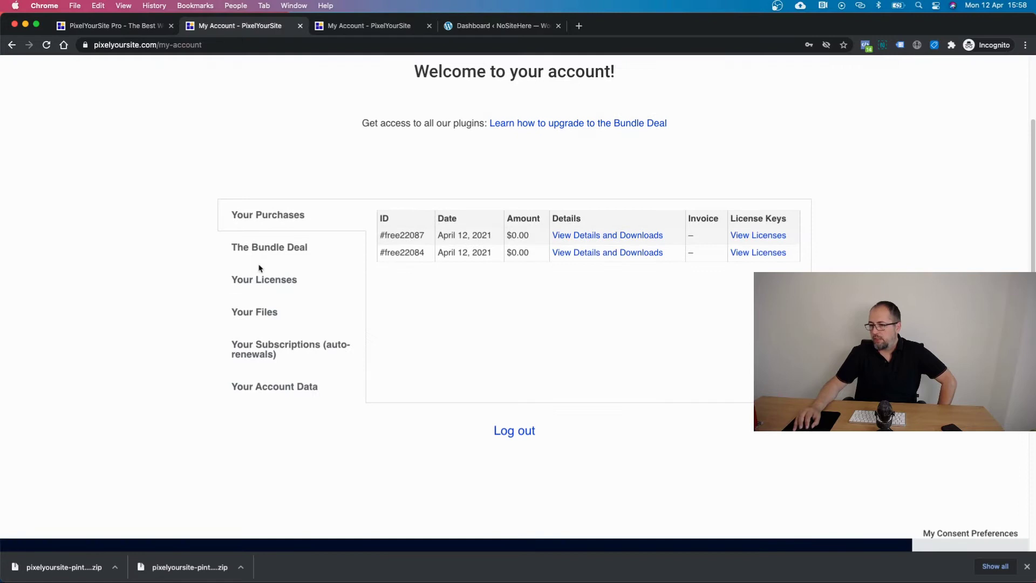
left_click(257, 314)
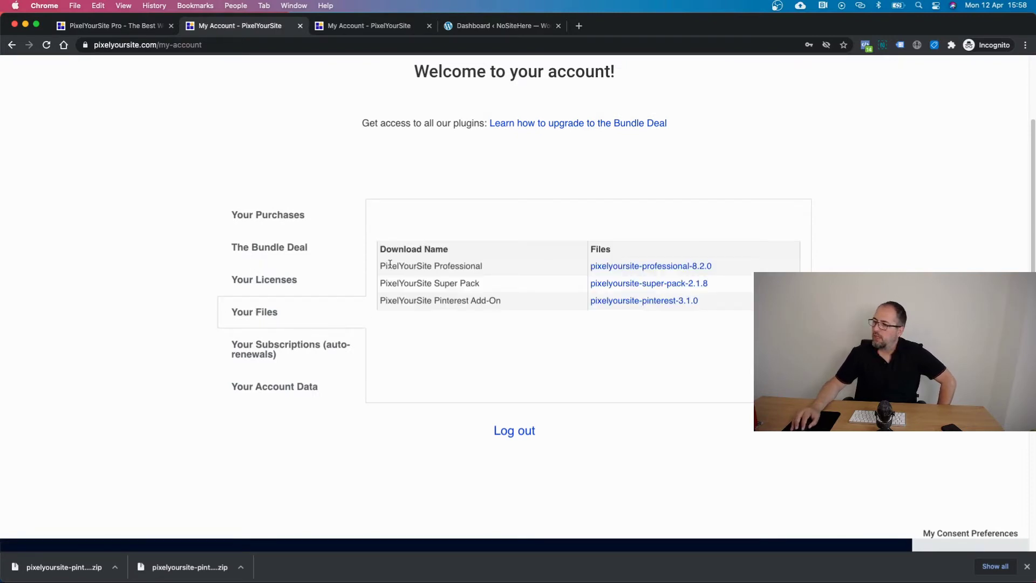
View the account's license keys and highlight the PixelYourSite Professional key.
left_click(264, 279)
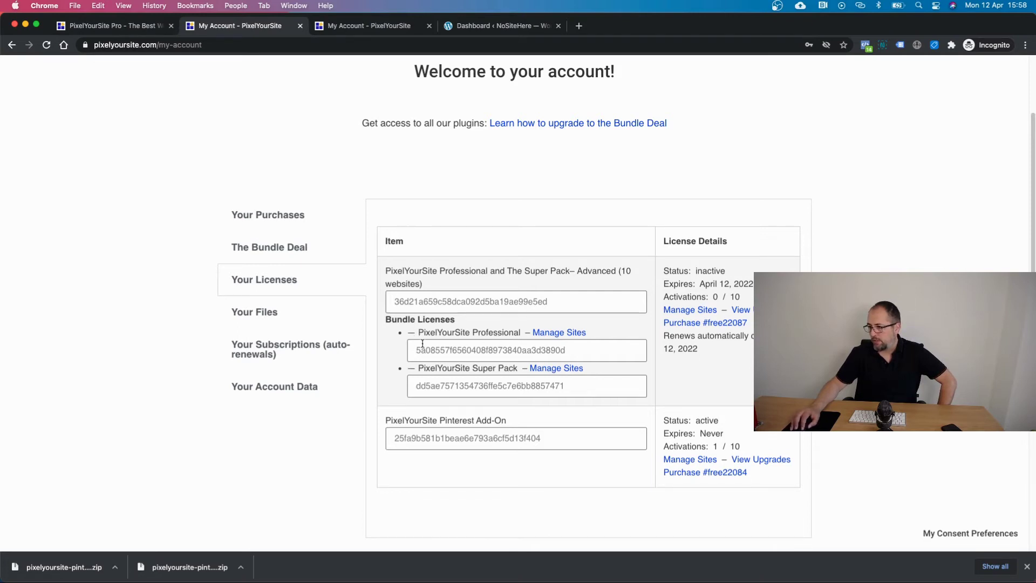
left_click_drag(416, 350, 582, 350)
left_click(502, 217)
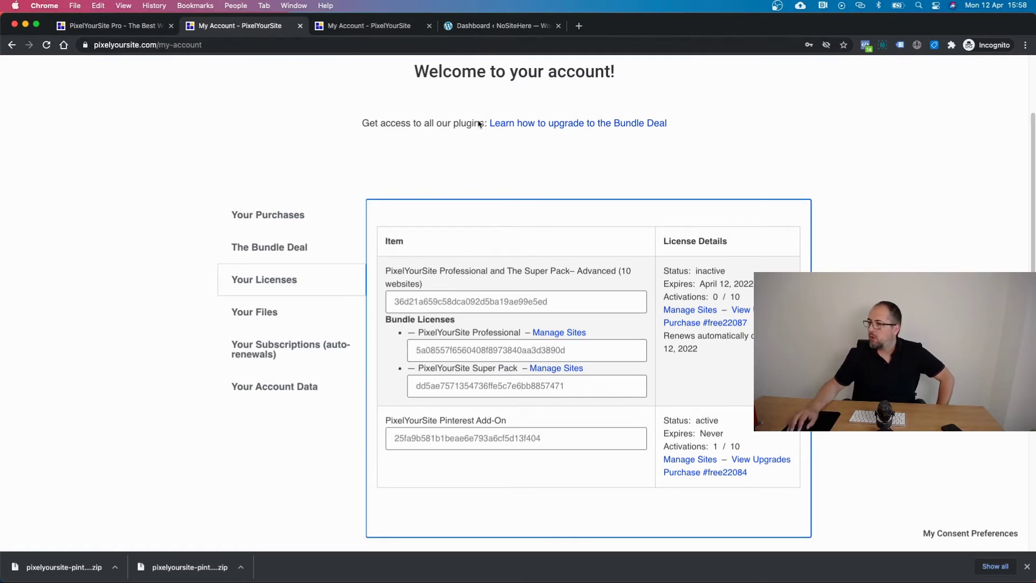
Return to Your Files and download pixelyoursite-professional-8.2.0.zip.
left_click(254, 311)
left_click(680, 267)
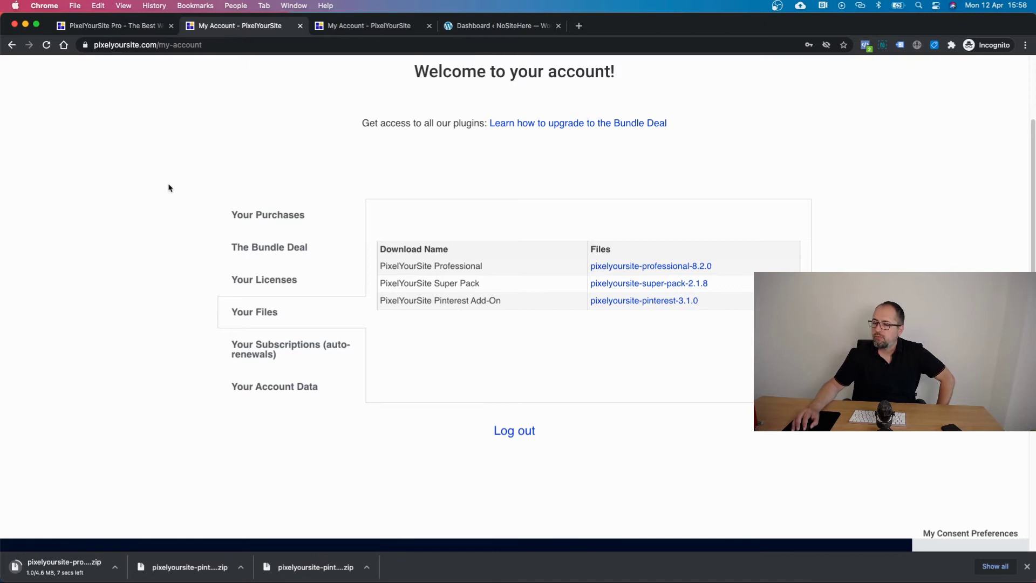
Switch to the WordPress dashboard and go to Plugins > Add New.
left_click(494, 25)
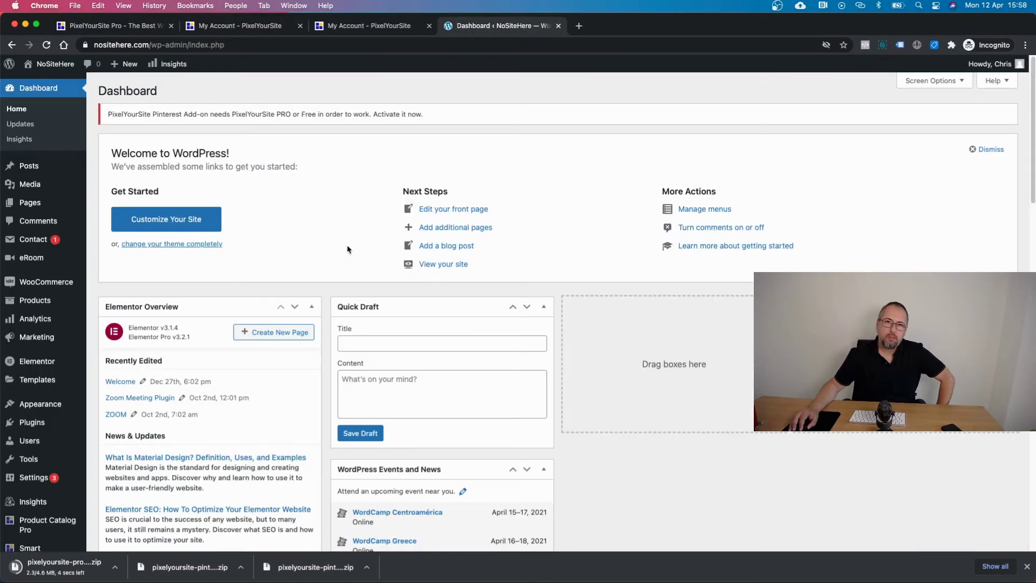
scroll(96, 283, "down", 1)
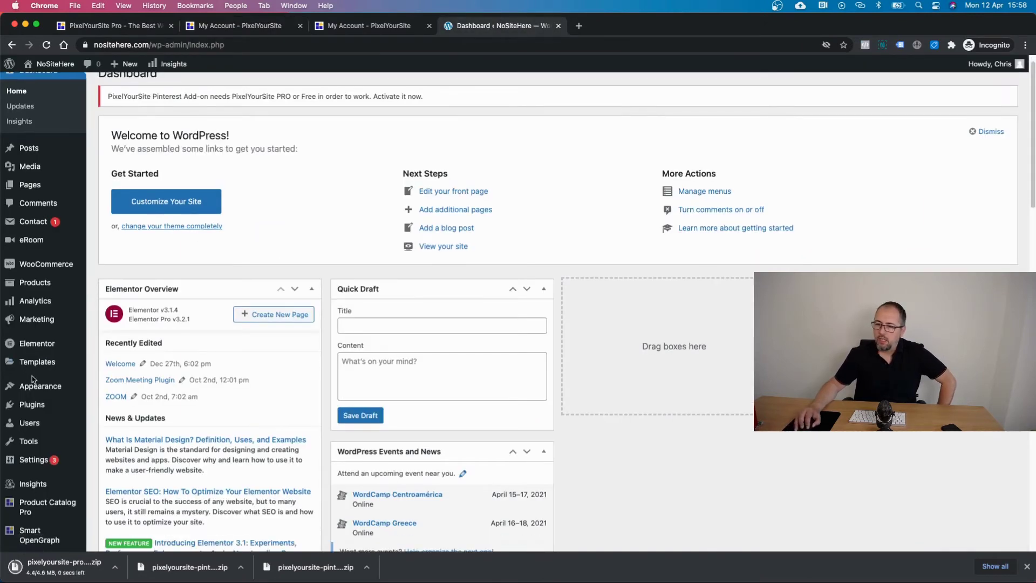
mouse_move(33, 405)
left_click(111, 424)
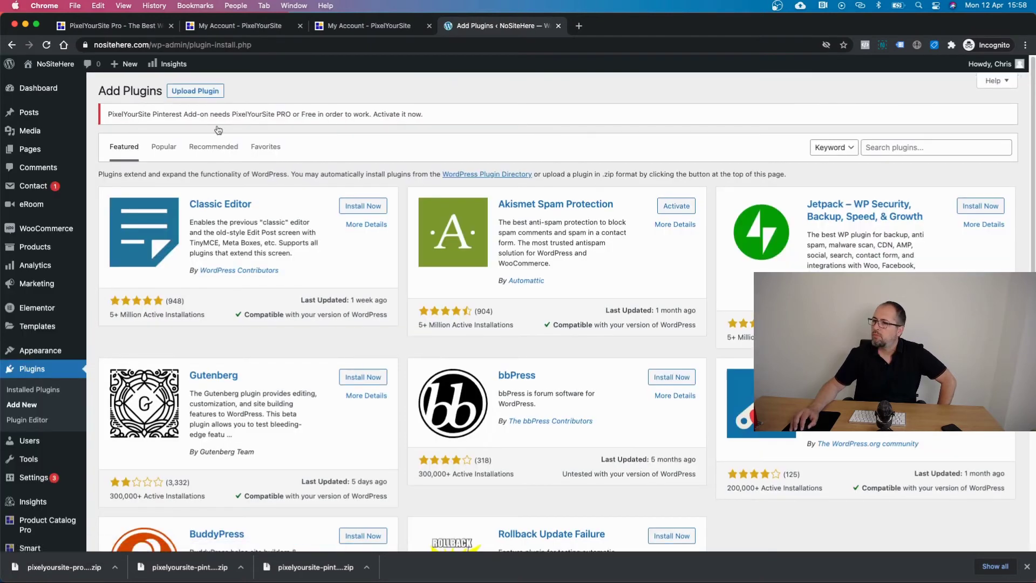
Upload pixelyoursite-professional-8.2.0.zip from Downloads and install it.
left_click(195, 90)
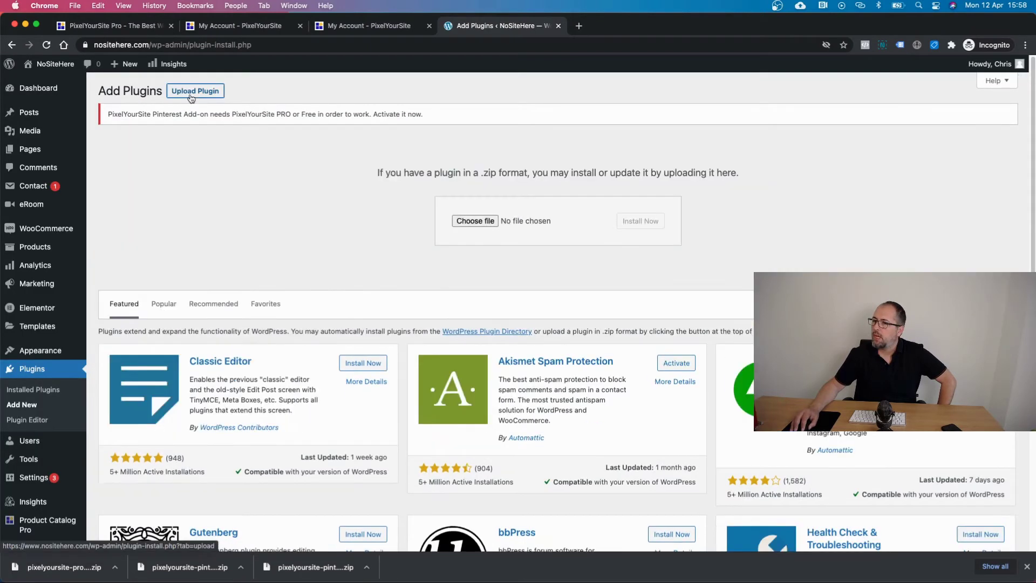
left_click(475, 221)
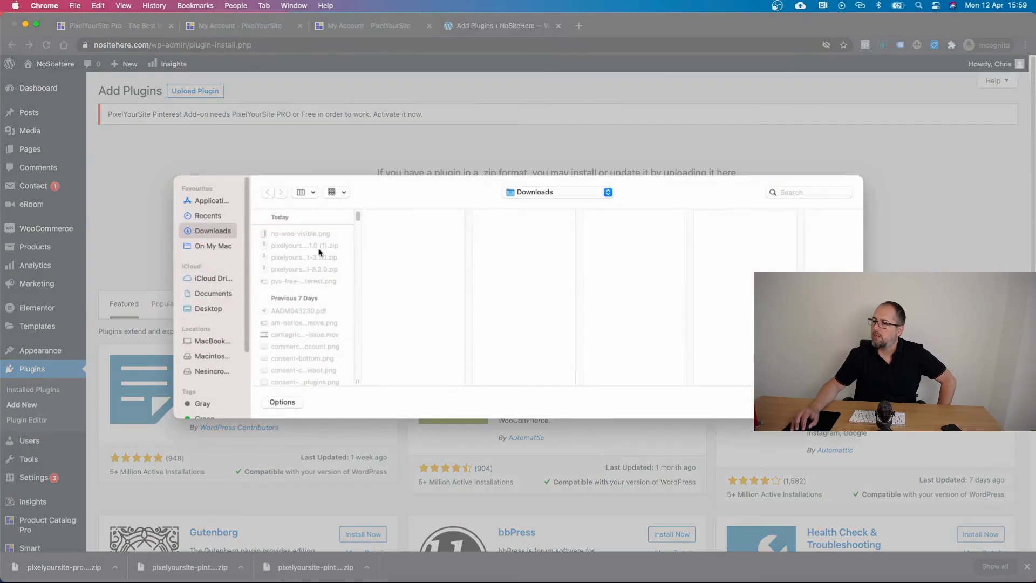
left_click(315, 270)
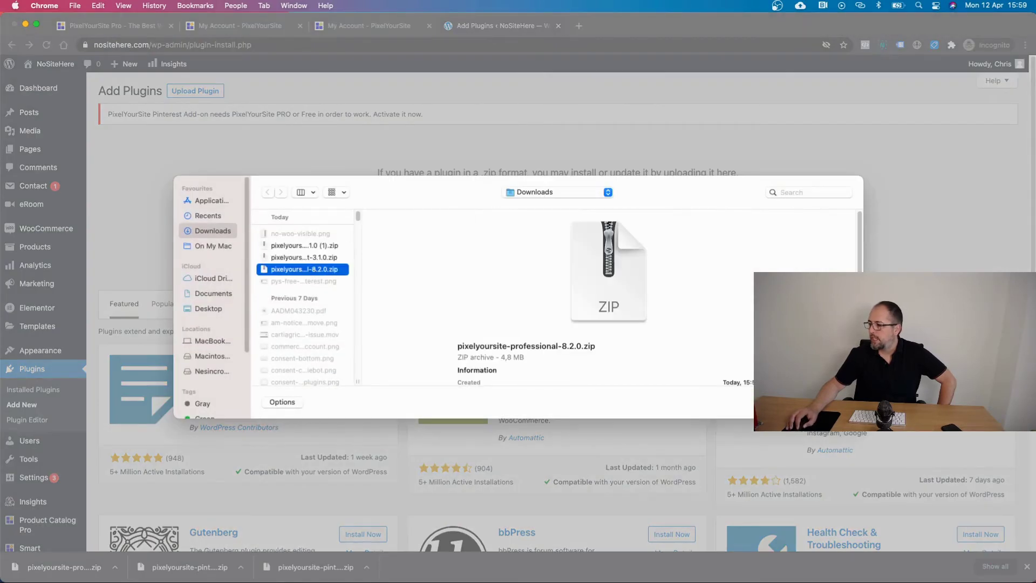
key("Return")
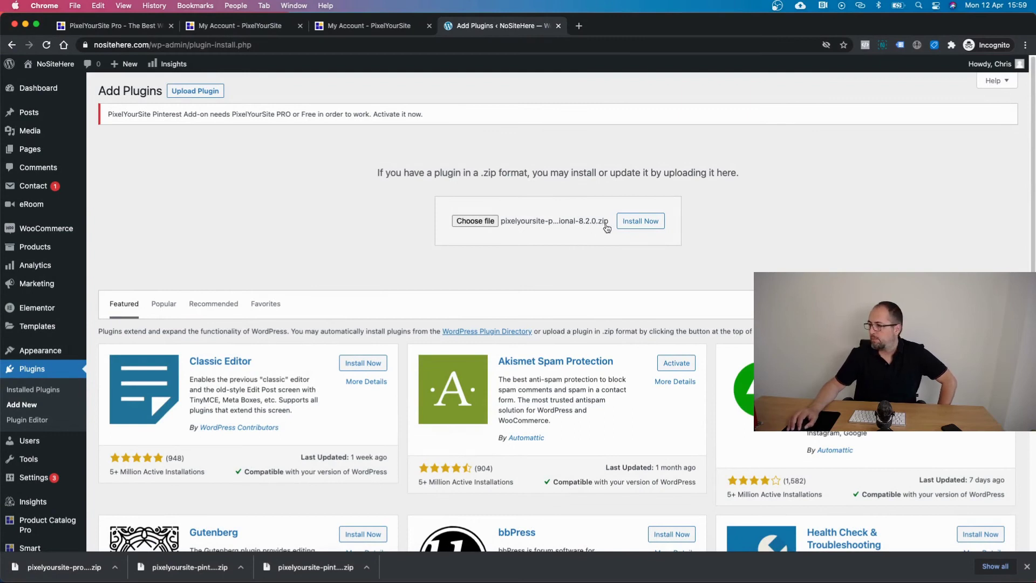
left_click(635, 225)
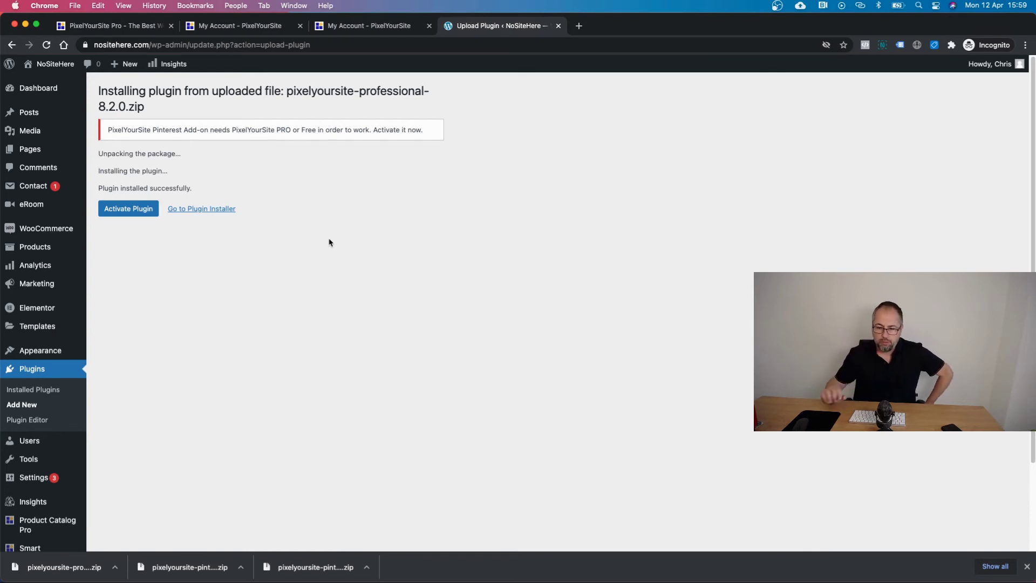
Activate the installed plugin and go to PixelYourSite > Licenses.
left_click(127, 209)
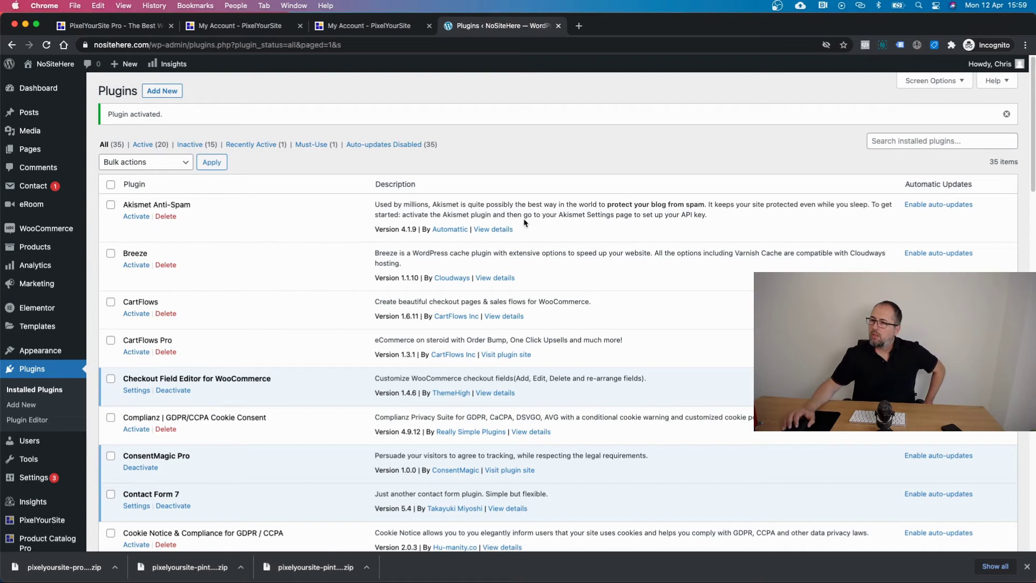
scroll(340, 278, "down", 5)
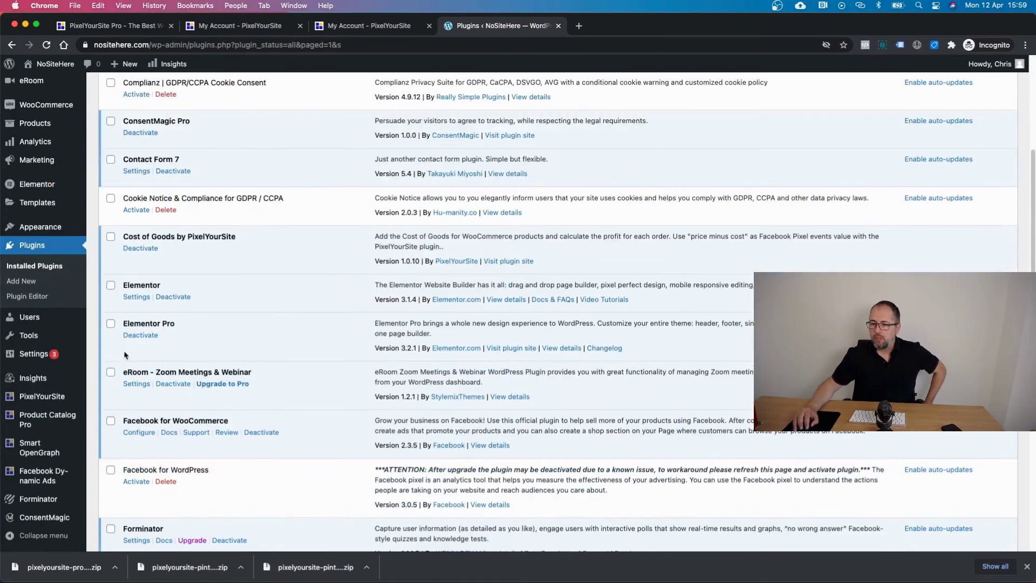
mouse_move(43, 520)
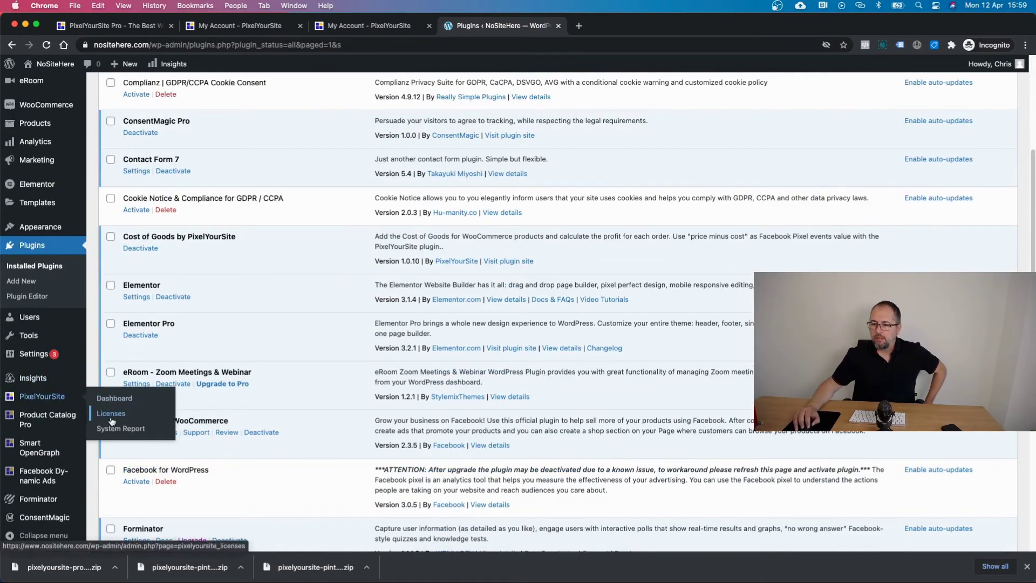
left_click(112, 413)
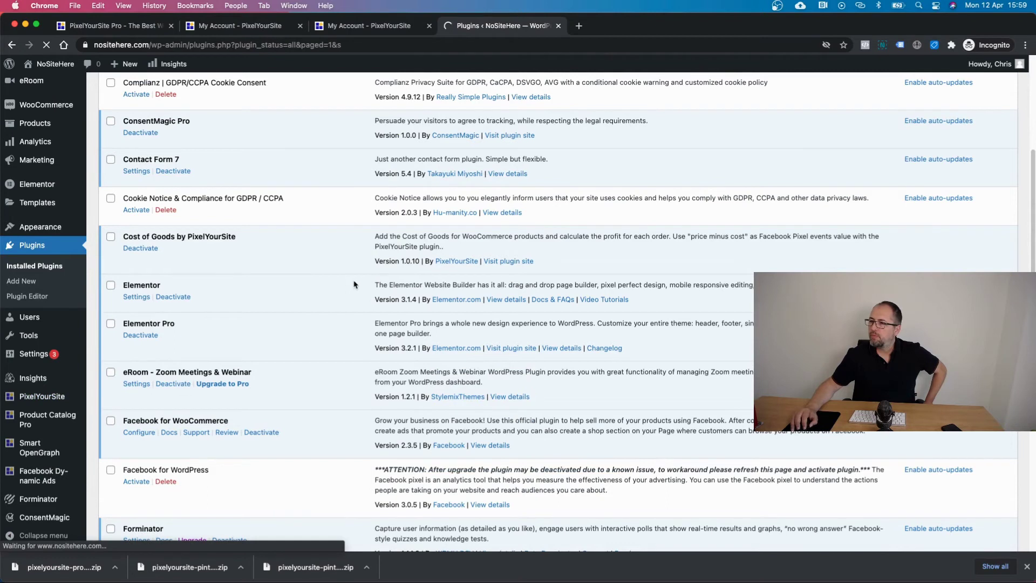
In the pixelyoursite.com account's Your Licenses, copy the Professional bundle license key.
left_click(237, 25)
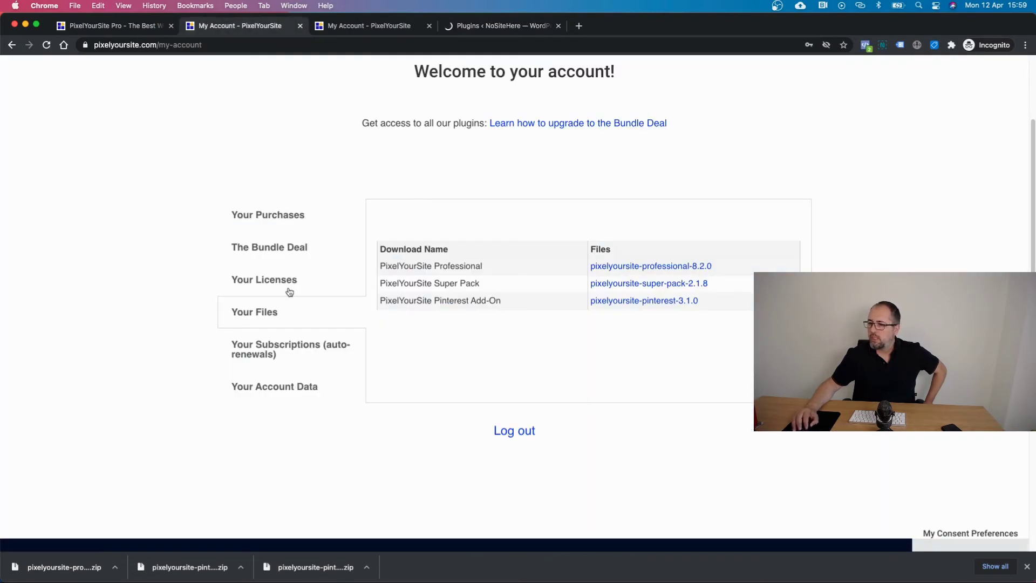
left_click(264, 282)
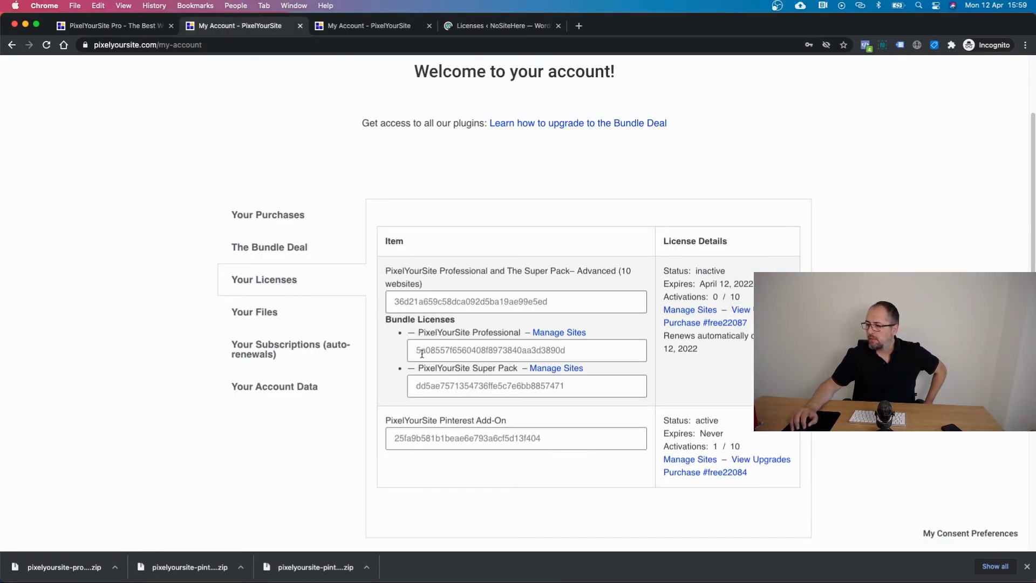
left_click_drag(417, 350, 566, 350)
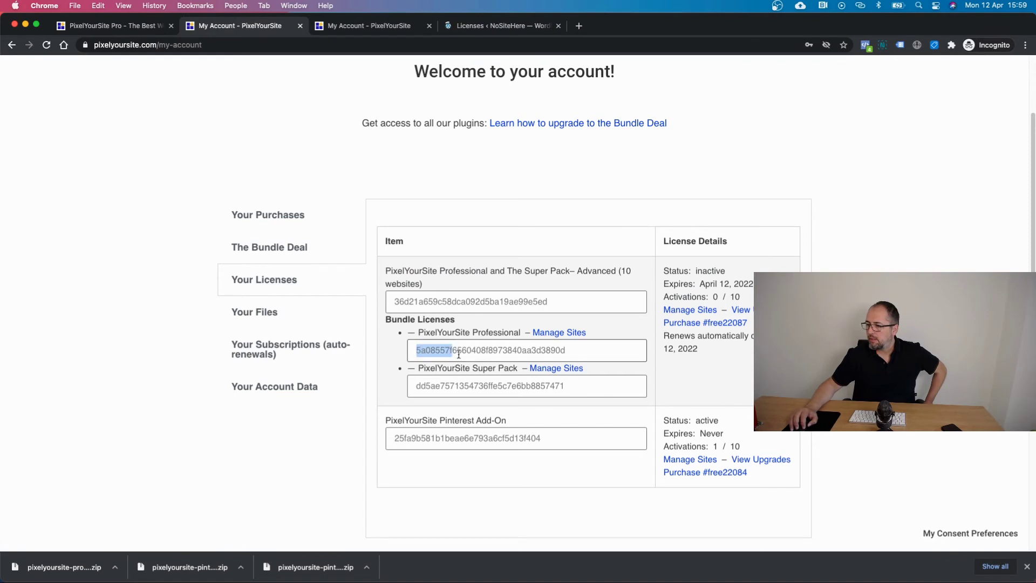
right_click(542, 349)
left_click(557, 369)
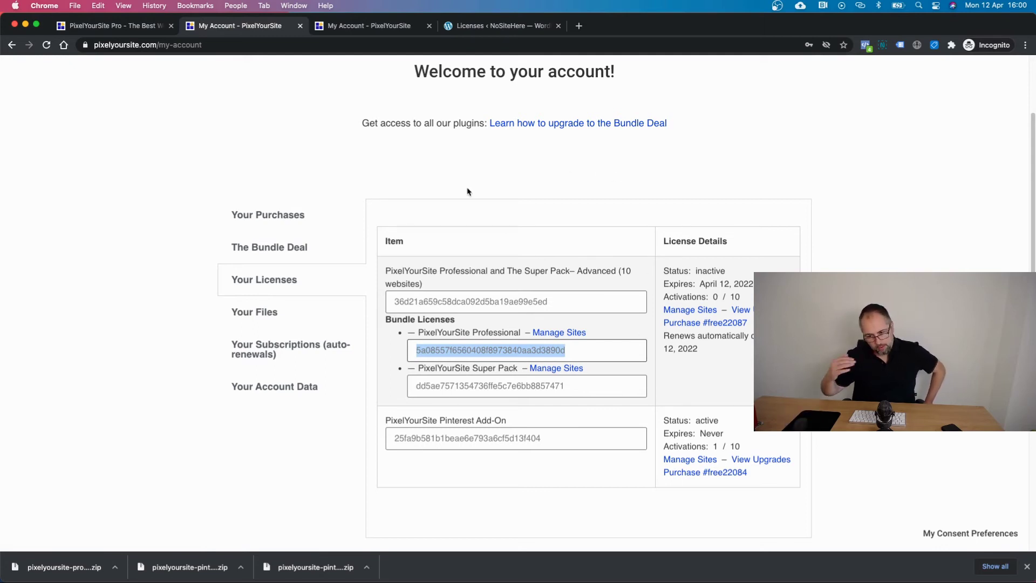
Paste the key into WordPress's PixelYourSite PRO license field and activate the license.
left_click(495, 26)
left_click(236, 185)
right_click(235, 184)
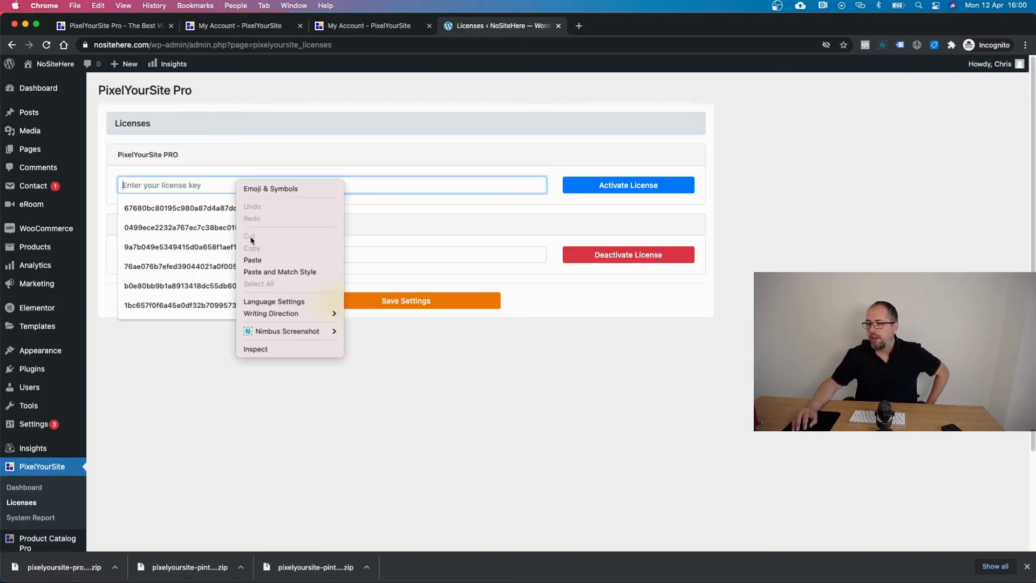
left_click(268, 260)
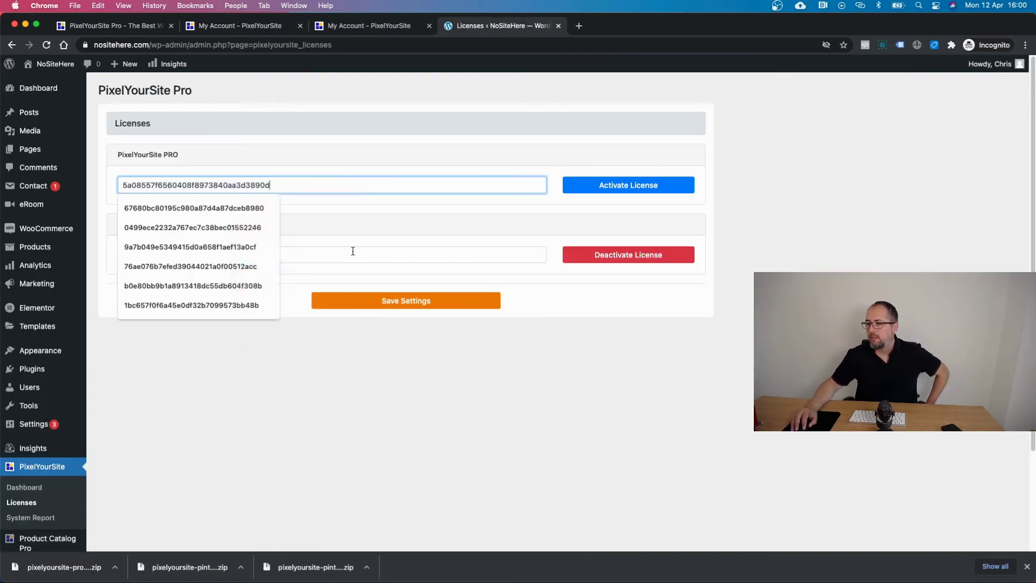
left_click(628, 185)
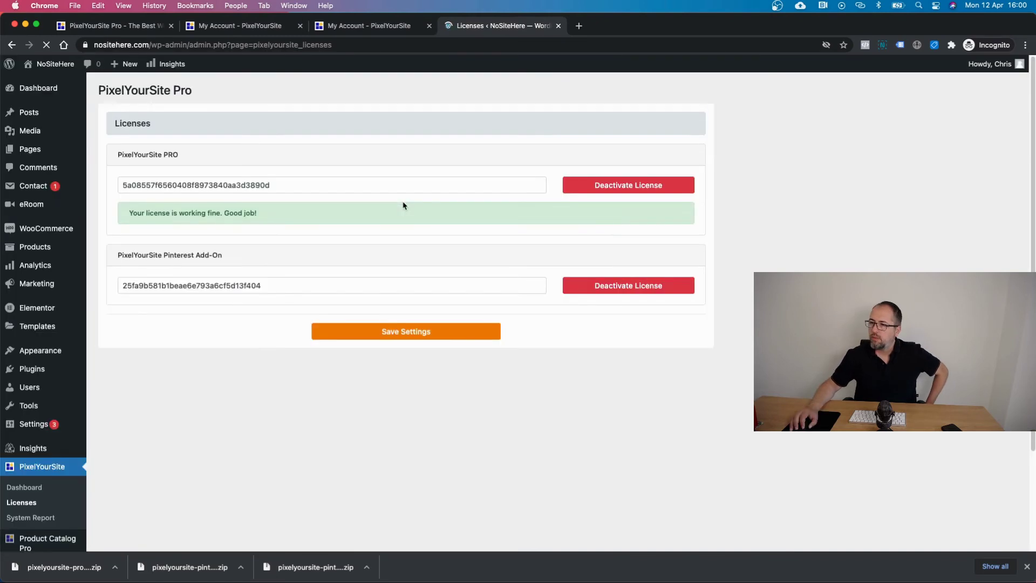
scroll(112, 404, "down", 3)
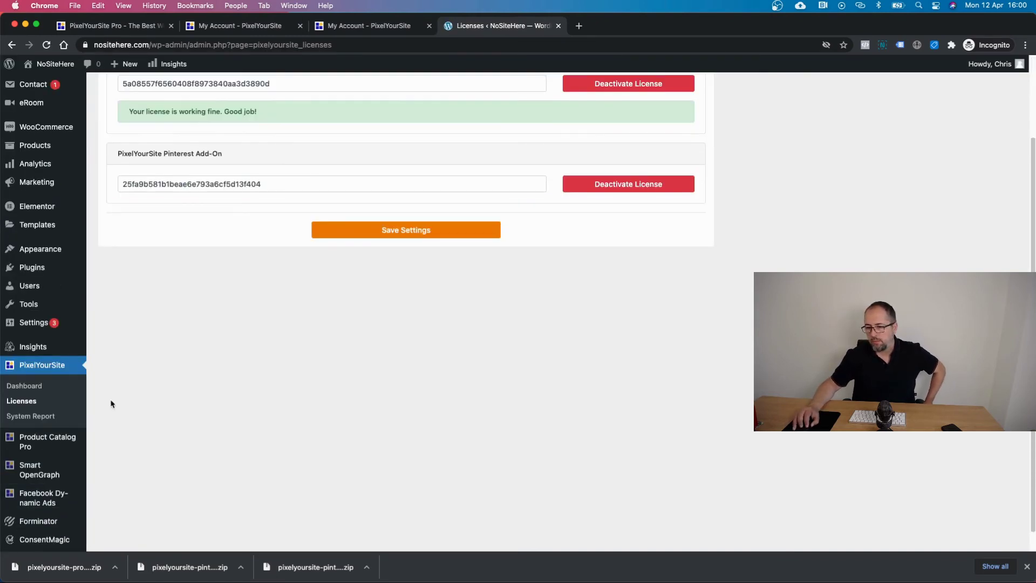
Open the PixelYourSite Pro dashboard from the admin sidebar.
left_click(25, 385)
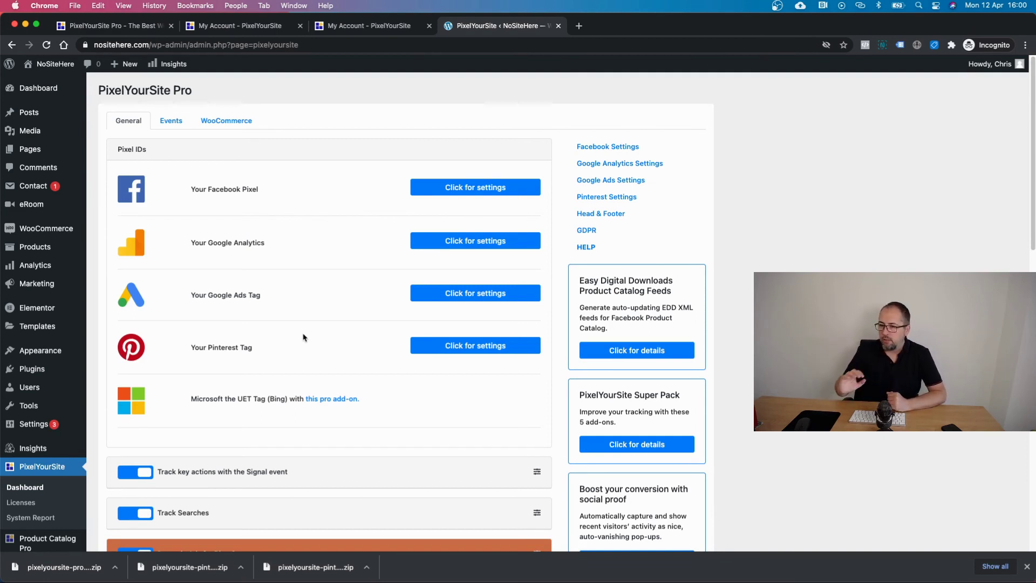
left_click(461, 187)
left_click(209, 244)
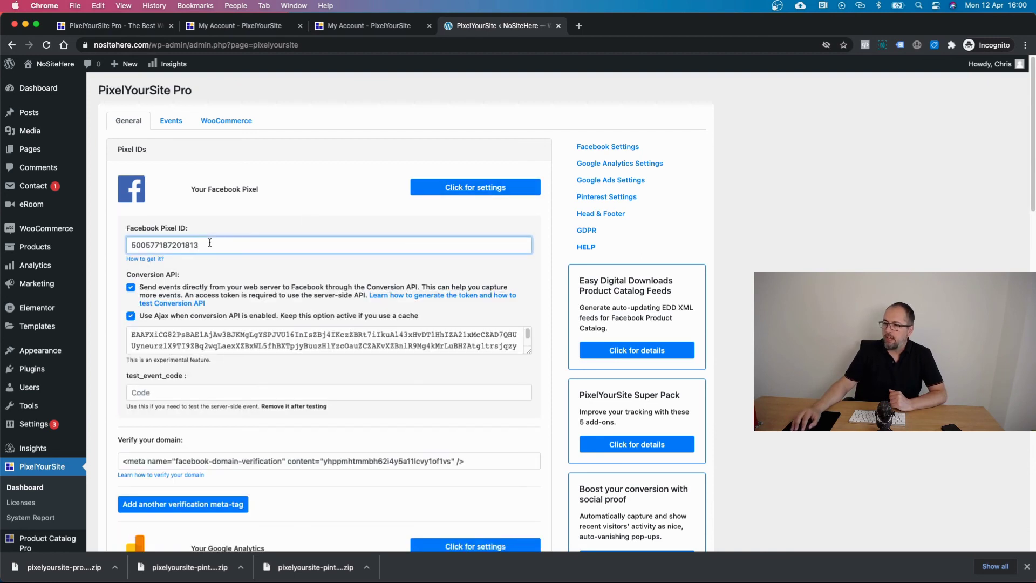
left_click(310, 277)
scroll(309, 276, "down", 4)
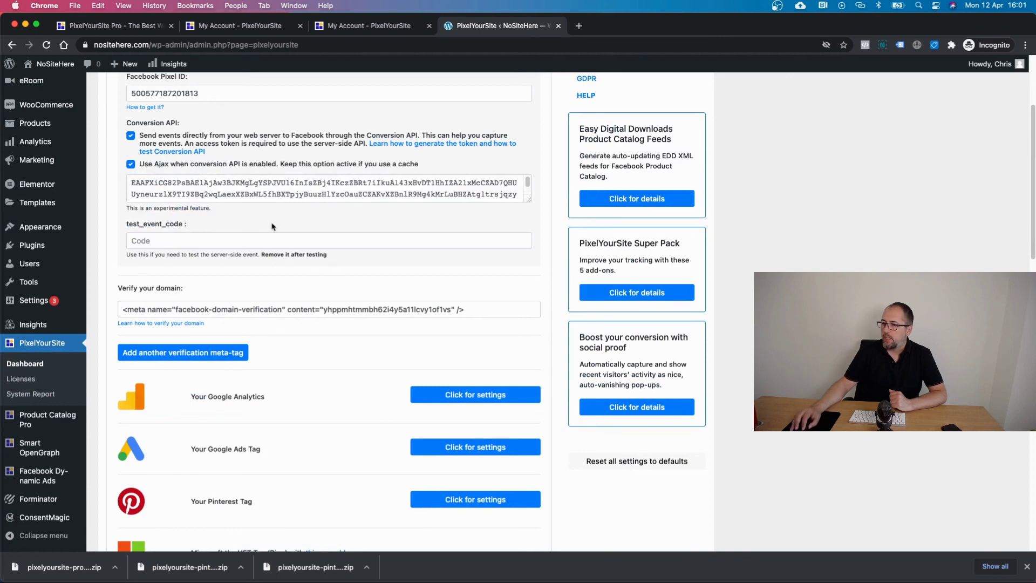
scroll(272, 227, "up", 4)
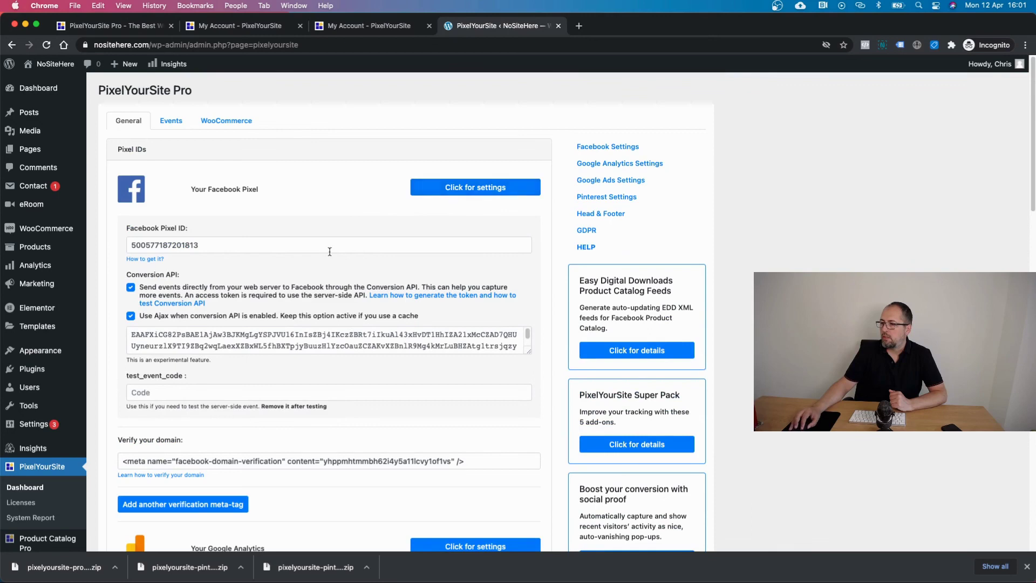
scroll(283, 223, "down", 5)
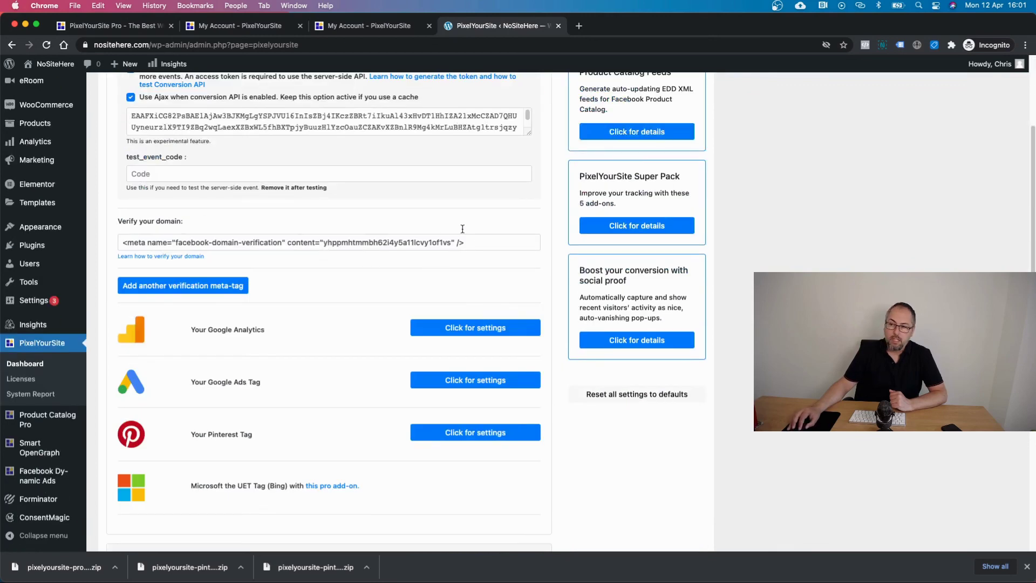
scroll(446, 219, "up", 3)
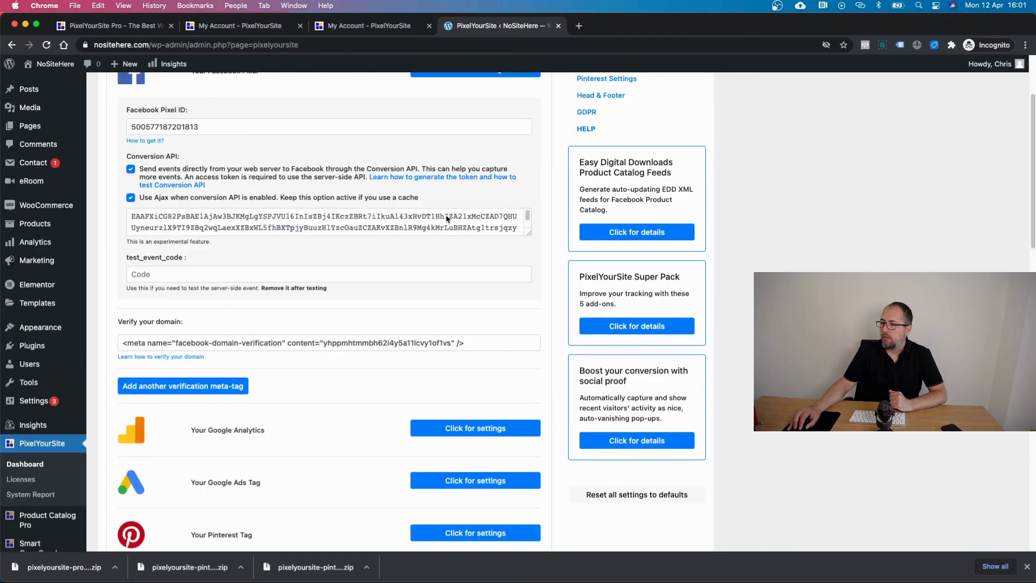
scroll(426, 321, "up", 4)
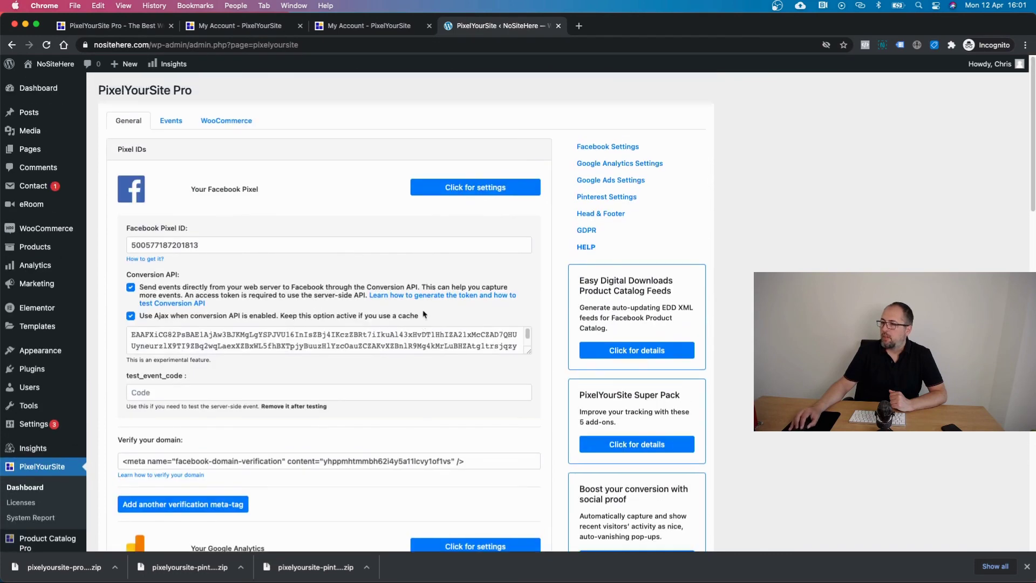
left_click(442, 190)
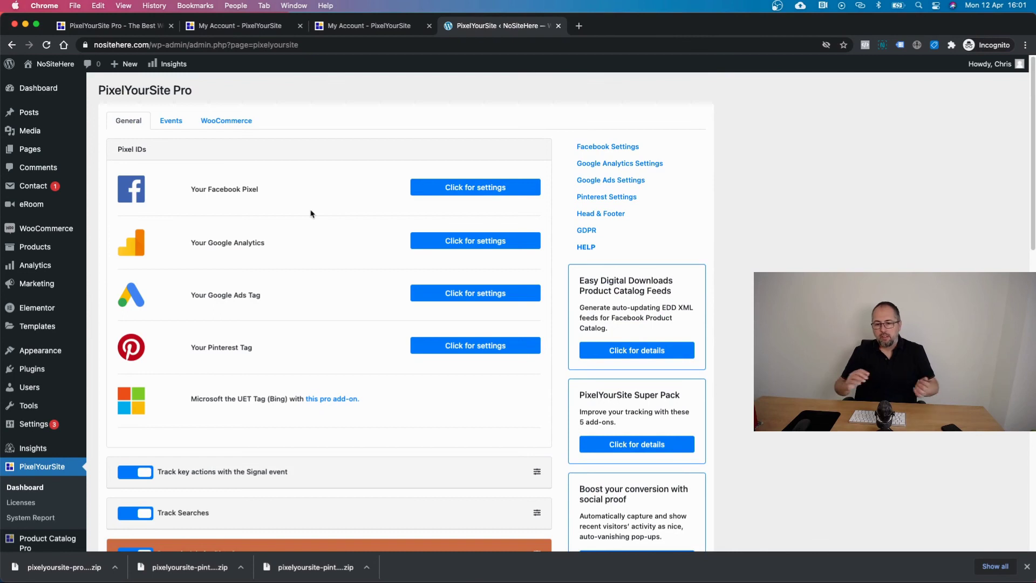